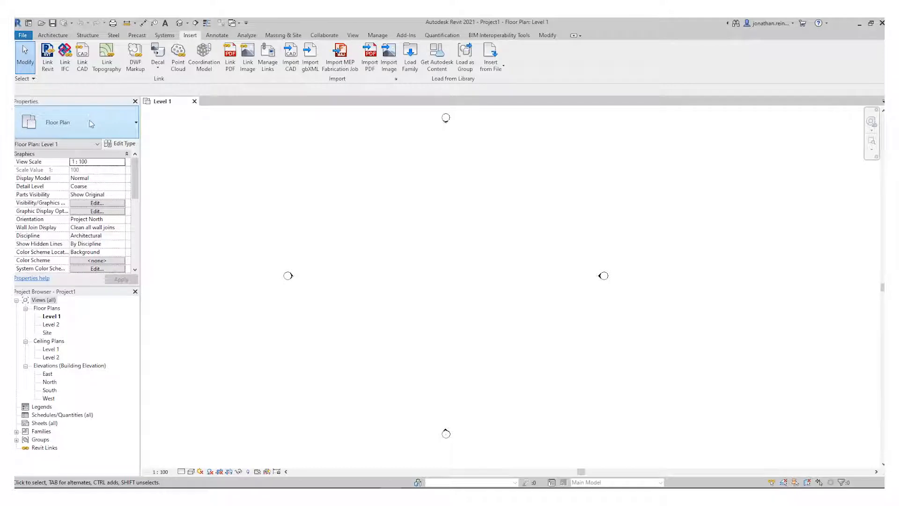
Step: Link the CAD drawing Project2 - Floor Plan - Level 1.dwg in black and white, with millimeter import units
{"action": "left_click", "coordinate": [82, 52]}
{"action": "scroll", "coordinate": [436, 225], "scroll_direction": "down", "scroll_amount": 1}
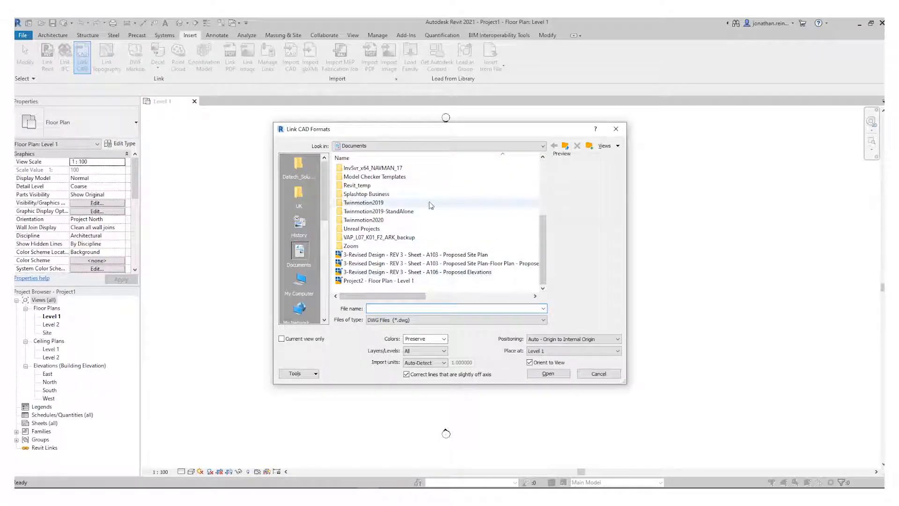
{"action": "mouse_move", "coordinate": [430, 205]}
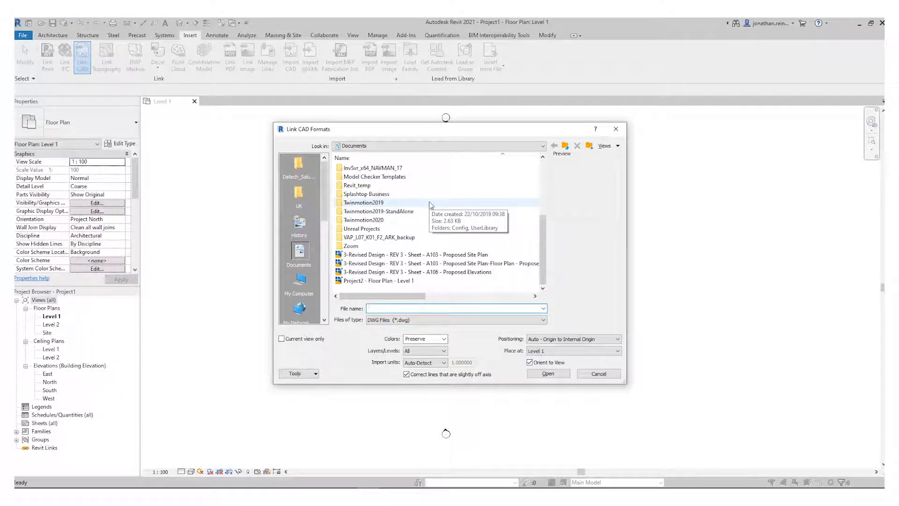
{"action": "left_click", "coordinate": [391, 283]}
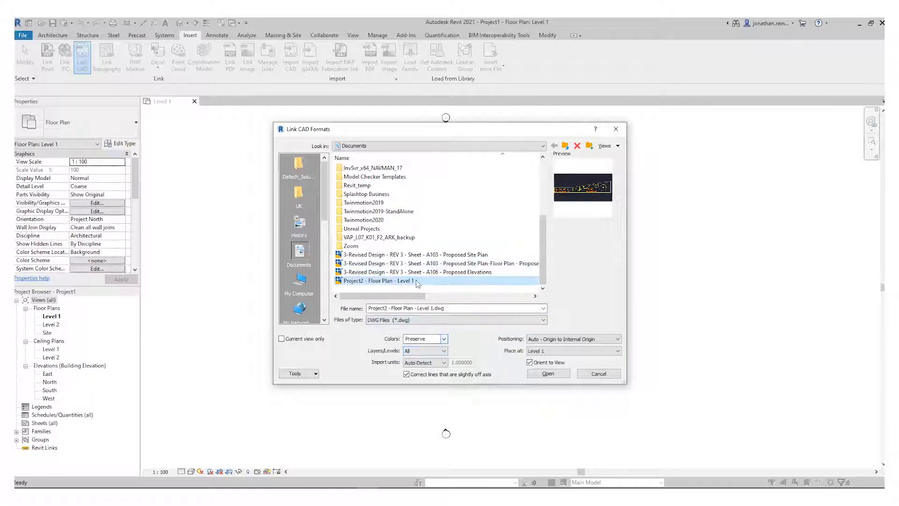
{"action": "left_click", "coordinate": [432, 363]}
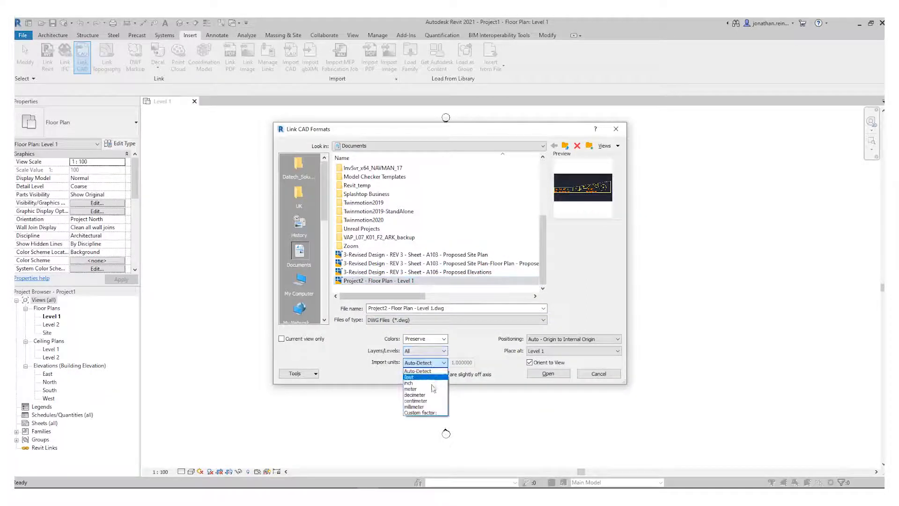
{"action": "left_click", "coordinate": [417, 390]}
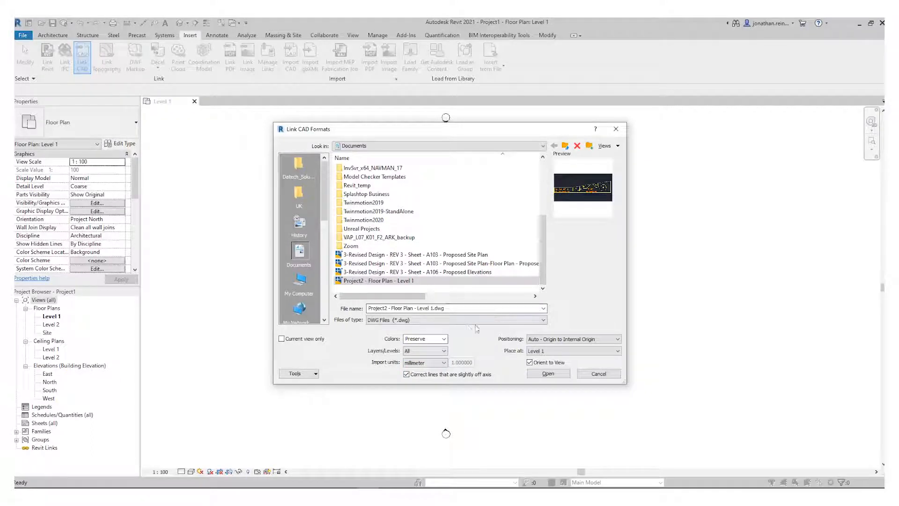
{"action": "left_click", "coordinate": [443, 338]}
{"action": "left_click", "coordinate": [428, 359]}
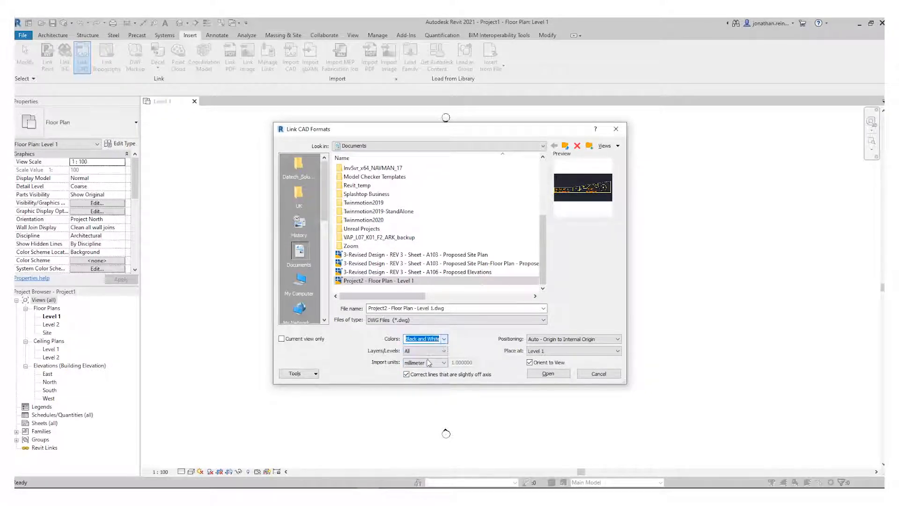
{"action": "left_click", "coordinate": [548, 374]}
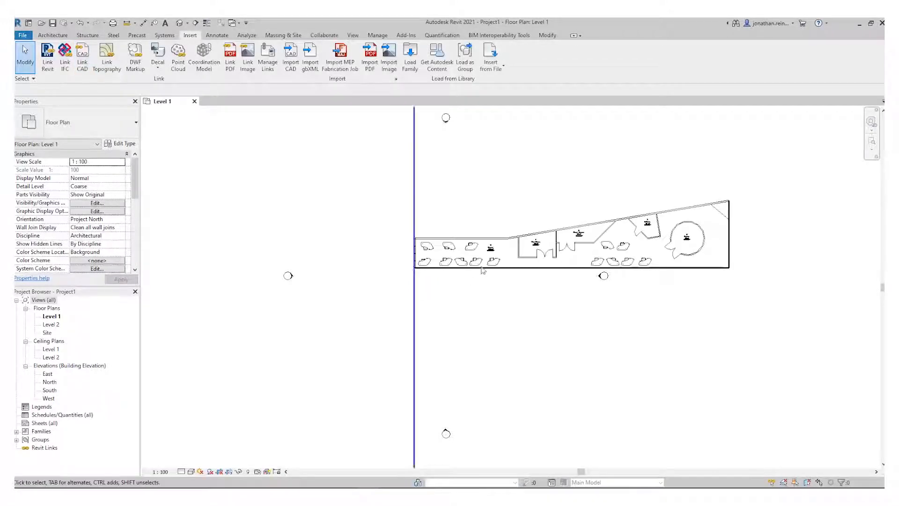
Step: Check the linked floor plan as a selected import symbol and clear the selection
{"action": "left_click", "coordinate": [483, 263]}
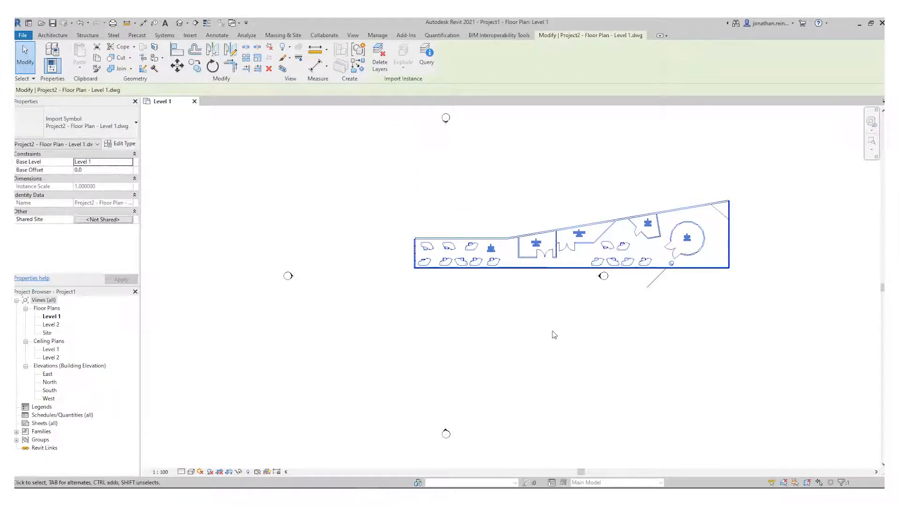
{"action": "middle_click_drag", "start_coordinate": [554, 336], "coordinate": [487, 345]}
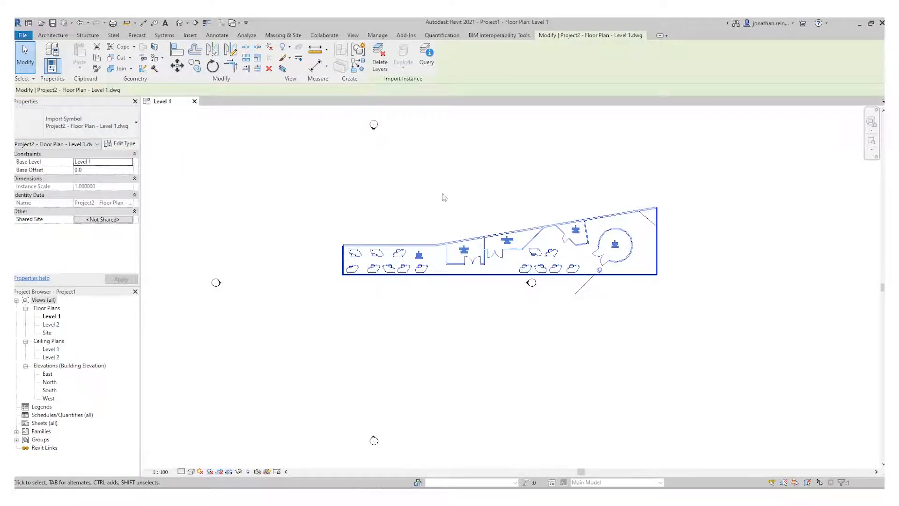
{"action": "middle_click_drag", "start_coordinate": [445, 197], "coordinate": [380, 197]}
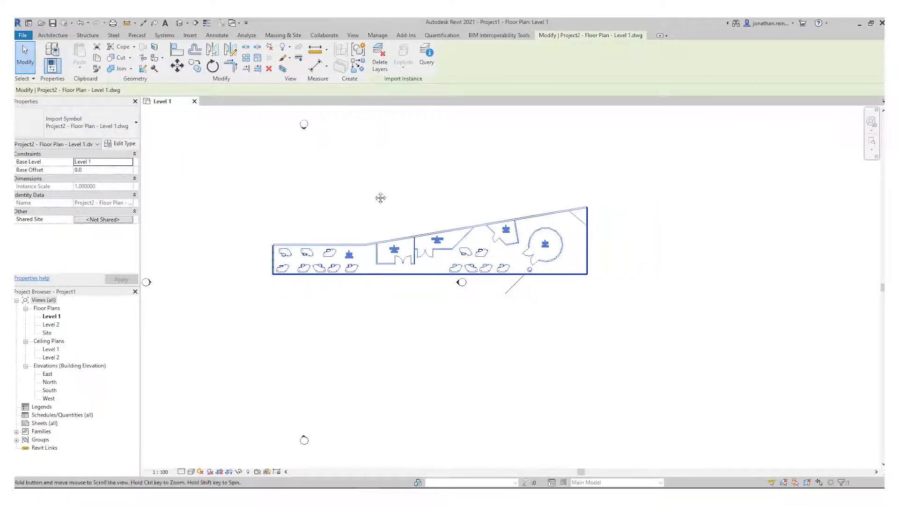
{"action": "left_click", "coordinate": [290, 195]}
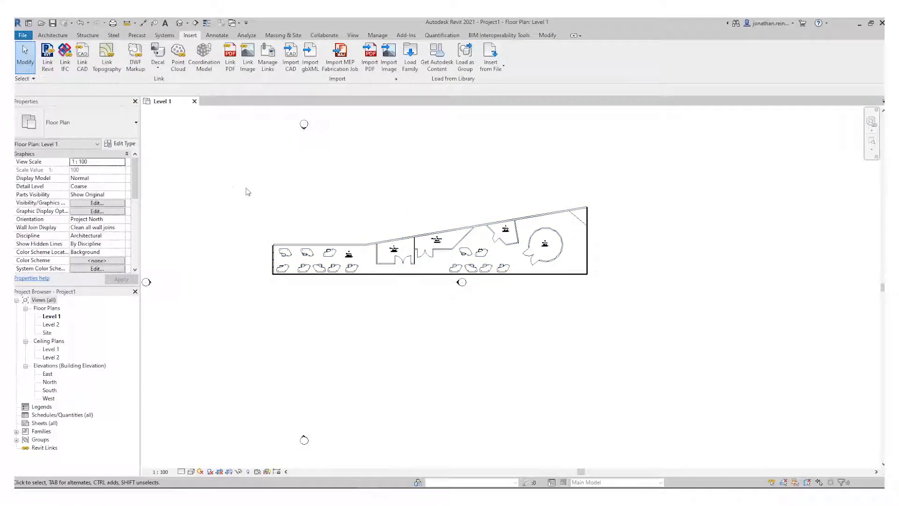
Step: Measure the thickness of the straight upper wall in the linked plan with an aligned dimension
{"action": "left_click", "coordinate": [53, 35]}
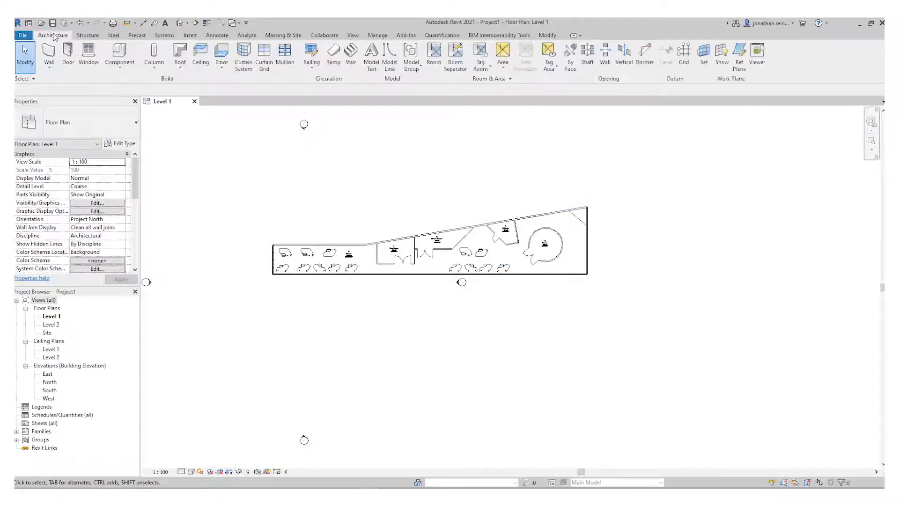
{"action": "left_click", "coordinate": [50, 51]}
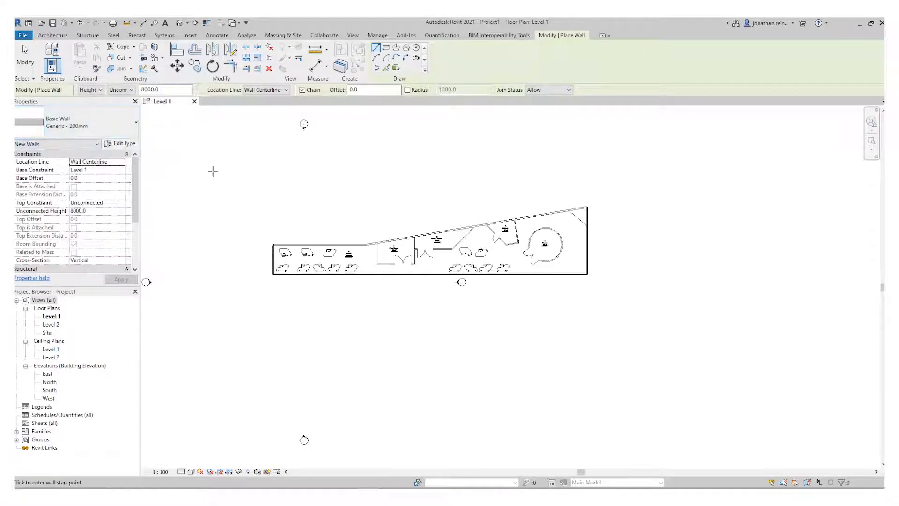
{"action": "scroll", "coordinate": [275, 202], "scroll_direction": "up", "scroll_amount": 1}
{"action": "left_click", "coordinate": [317, 65]}
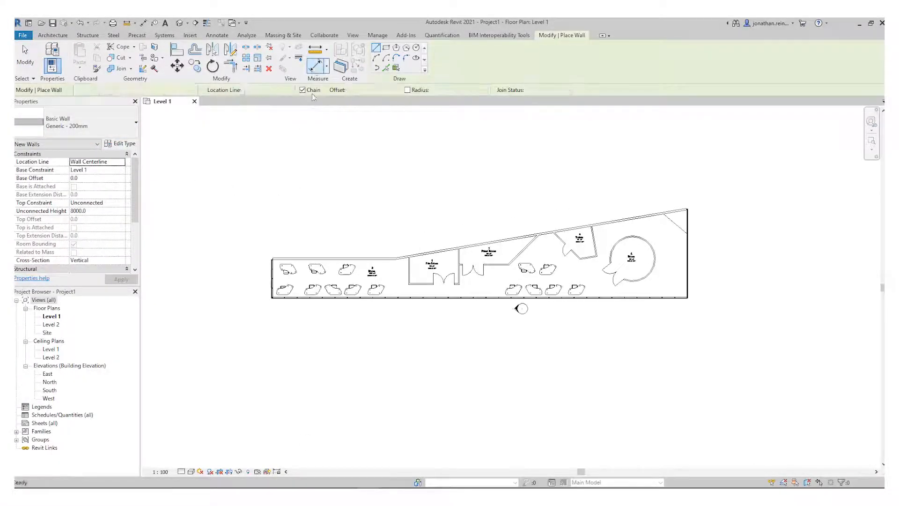
{"action": "scroll", "coordinate": [248, 261], "scroll_direction": "up", "scroll_amount": 5}
{"action": "scroll", "coordinate": [248, 258], "scroll_direction": "up", "scroll_amount": 3}
{"action": "left_click", "coordinate": [273, 273]}
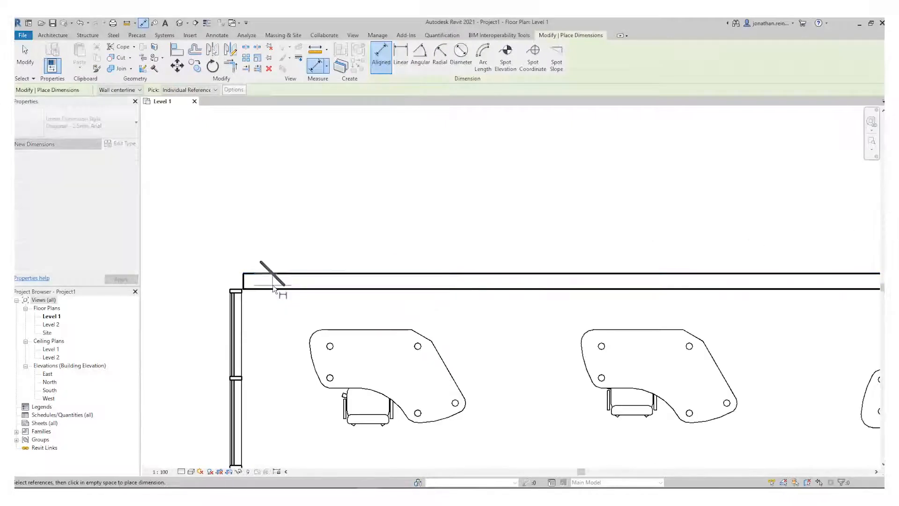
{"action": "left_click", "coordinate": [273, 289]}
{"action": "key", "text": "Escape"}
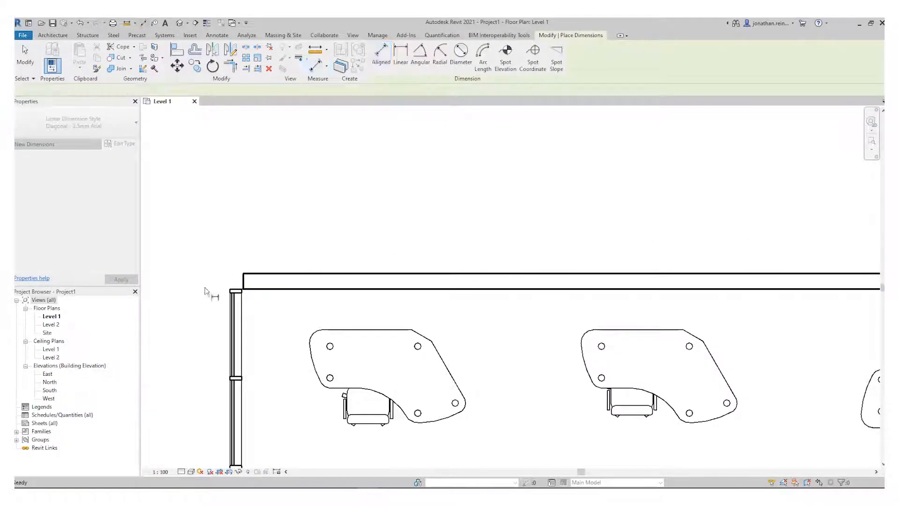
{"action": "scroll", "coordinate": [224, 295], "scroll_direction": "down", "scroll_amount": 4}
{"action": "scroll", "coordinate": [385, 236], "scroll_direction": "down", "scroll_amount": 1}
{"action": "middle_click_drag", "start_coordinate": [386, 239], "coordinate": [349, 254]}
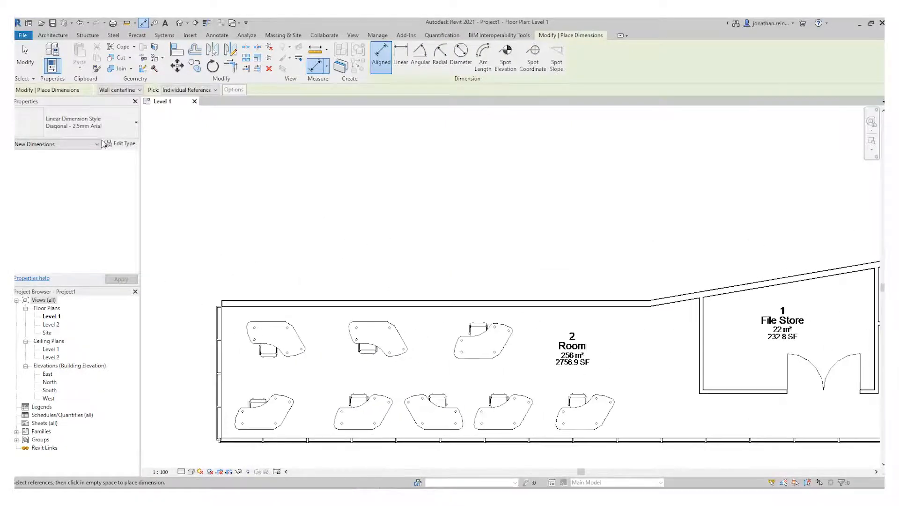
{"action": "key", "text": "Escape"}
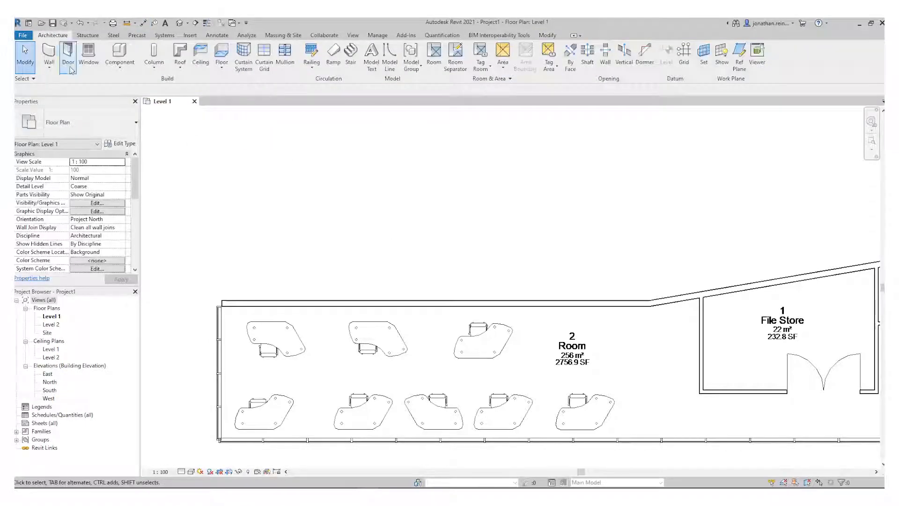
Step: Create a Generic - 200mm wall from the plan's straight upper outer line, with its location line at Finish Face: Exterior
{"action": "left_click", "coordinate": [49, 53]}
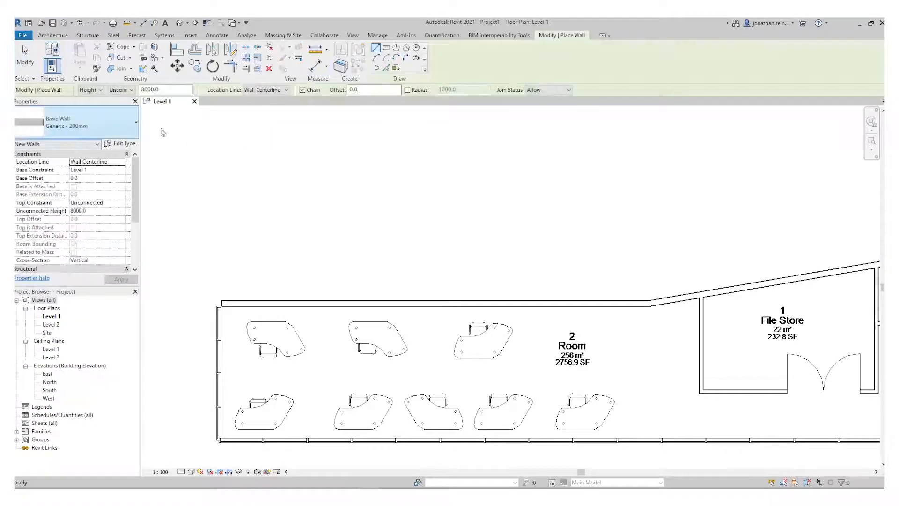
{"action": "left_click", "coordinate": [387, 68]}
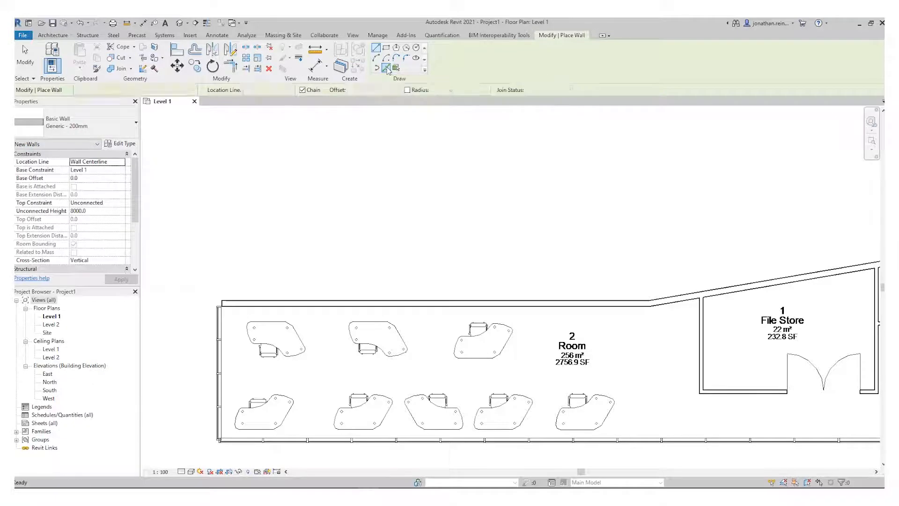
{"action": "left_click", "coordinate": [123, 161]}
{"action": "left_click", "coordinate": [109, 184]}
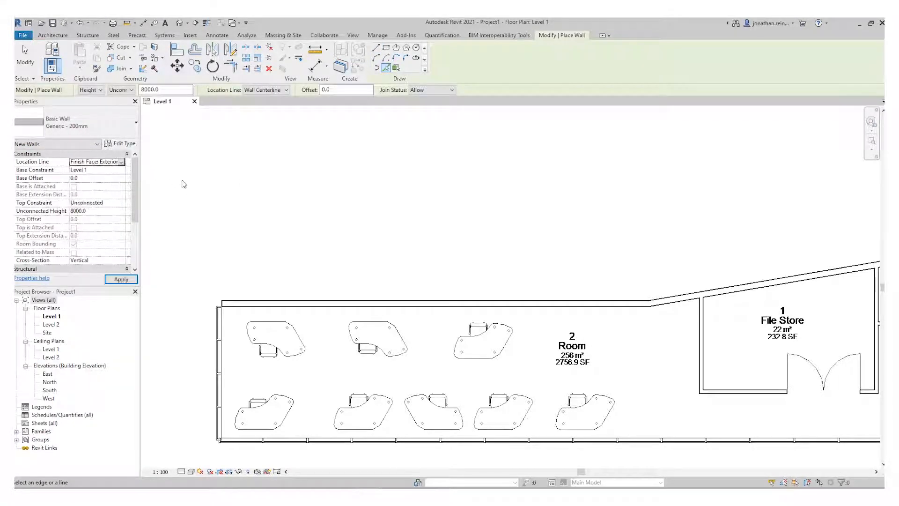
{"action": "scroll", "coordinate": [208, 290], "scroll_direction": "up", "scroll_amount": 3}
{"action": "scroll", "coordinate": [208, 290], "scroll_direction": "up", "scroll_amount": 1}
{"action": "scroll", "coordinate": [253, 302], "scroll_direction": "up", "scroll_amount": 2}
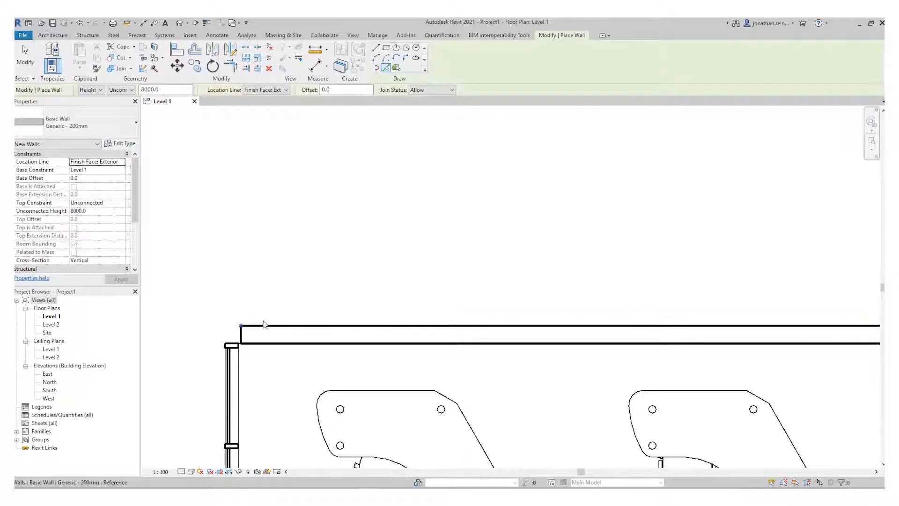
Step: Create a matching Generic - 200mm wall from the sloping upper outer line of the linked plan
{"action": "scroll", "coordinate": [265, 338], "scroll_direction": "down", "scroll_amount": 2}
{"action": "middle_click_drag", "start_coordinate": [265, 338], "coordinate": [86, 338]}
{"action": "middle_click_drag", "start_coordinate": [670, 288], "coordinate": [351, 293]}
{"action": "scroll", "coordinate": [404, 314], "scroll_direction": "up", "scroll_amount": 2}
{"action": "left_click", "coordinate": [427, 342]}
{"action": "scroll", "coordinate": [416, 304], "scroll_direction": "down", "scroll_amount": 2}
{"action": "middle_click_drag", "start_coordinate": [796, 216], "coordinate": [473, 260]}
{"action": "middle_click_drag", "start_coordinate": [715, 258], "coordinate": [342, 258]}
{"action": "middle_click_drag", "start_coordinate": [690, 255], "coordinate": [307, 284]}
{"action": "middle_click_drag", "start_coordinate": [644, 256], "coordinate": [501, 257]}
{"action": "middle_click_drag", "start_coordinate": [654, 219], "coordinate": [650, 219]}
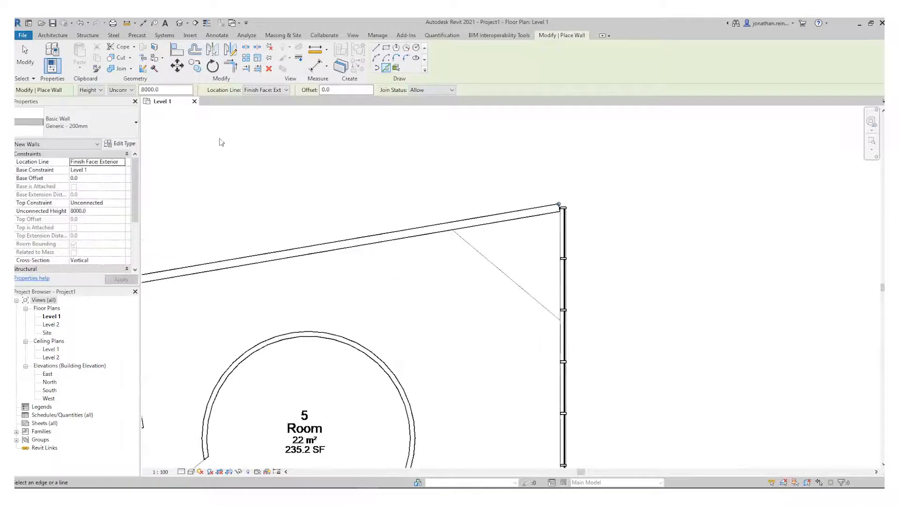
Step: Open the default 3D view, inspect the two new walls and end wall placement
{"action": "left_click", "coordinate": [179, 23]}
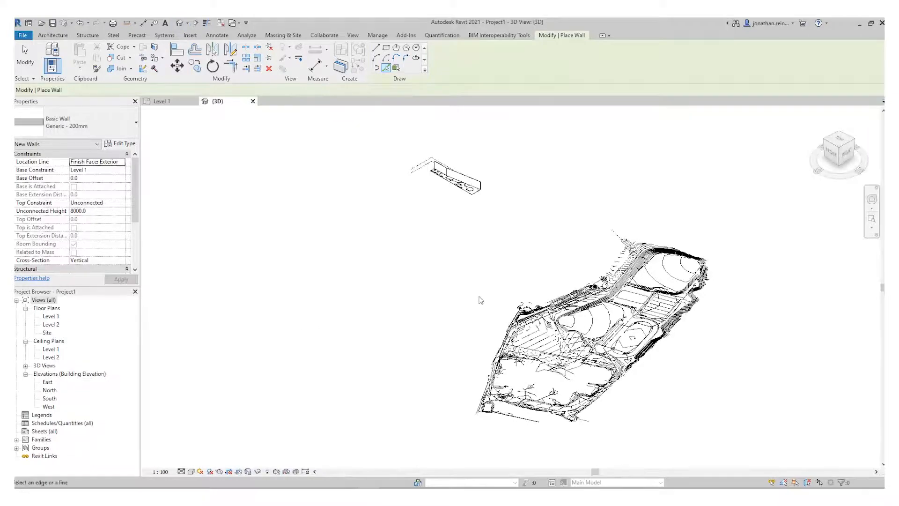
{"action": "scroll", "coordinate": [443, 159], "scroll_direction": "up", "scroll_amount": 7}
{"action": "scroll", "coordinate": [425, 139], "scroll_direction": "up", "scroll_amount": 1}
{"action": "middle_click_drag", "start_coordinate": [448, 144], "coordinate": [468, 226]}
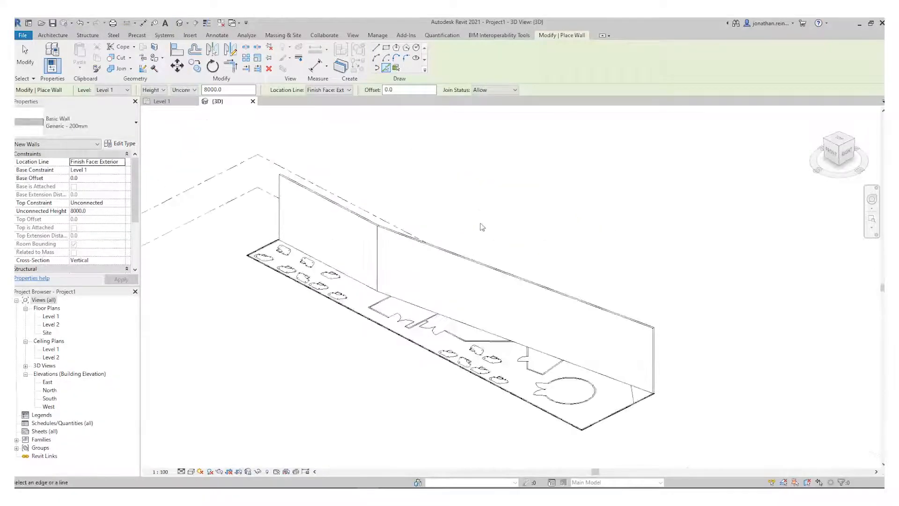
{"action": "key", "text": "Escape"}
Step: Set the sloping wall's top constraint to Up to level: Level 2
{"action": "left_click", "coordinate": [642, 325]}
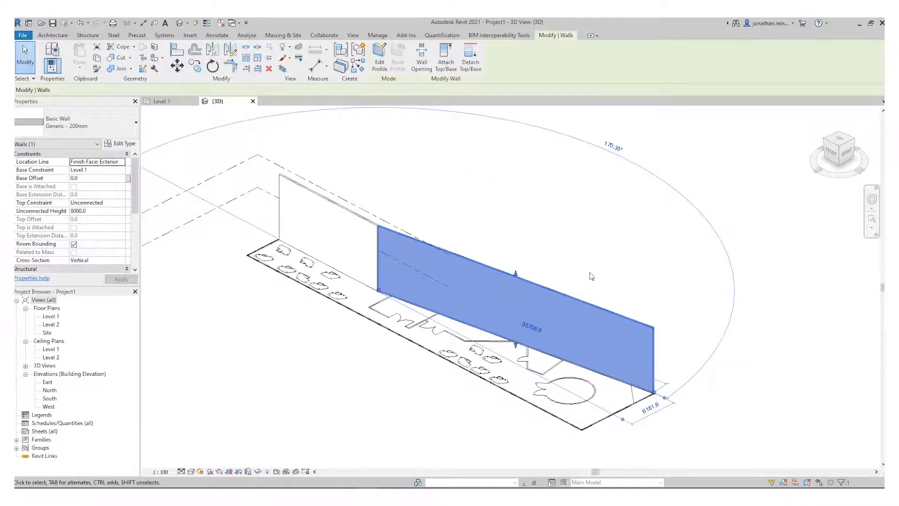
{"action": "middle_click_drag", "start_coordinate": [453, 199], "coordinate": [511, 212]}
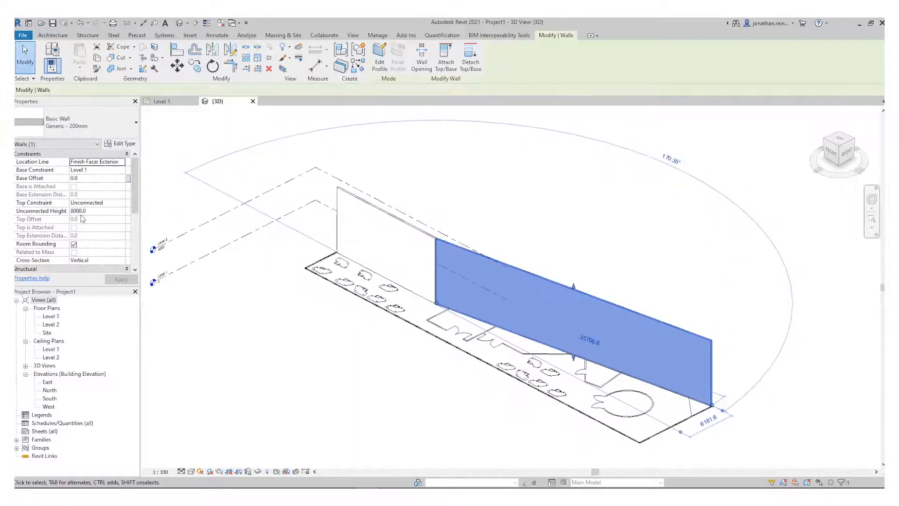
{"action": "left_click", "coordinate": [123, 205]}
{"action": "left_click", "coordinate": [121, 203]}
{"action": "left_click", "coordinate": [96, 226]}
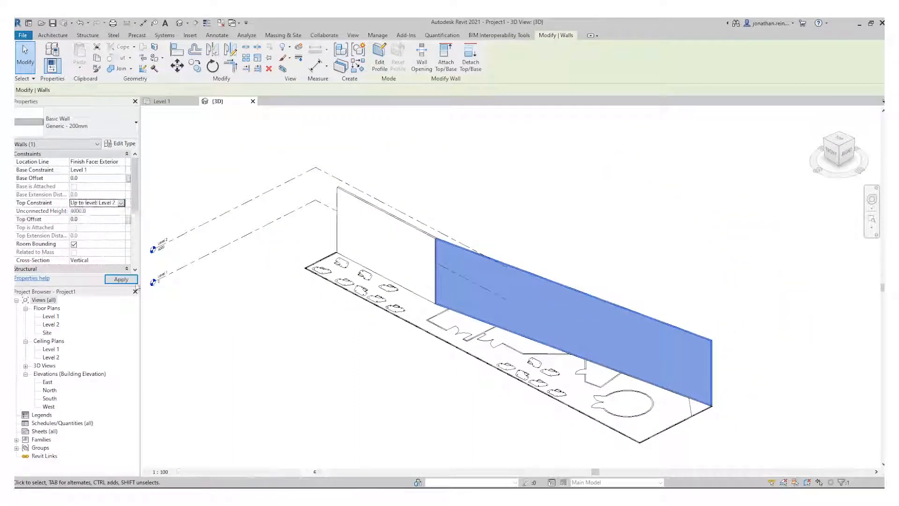
{"action": "left_click", "coordinate": [123, 280]}
{"action": "left_click", "coordinate": [497, 201]}
Step: Set the straight wall's top constraint to Up to level: Level 2
{"action": "left_click", "coordinate": [427, 238]}
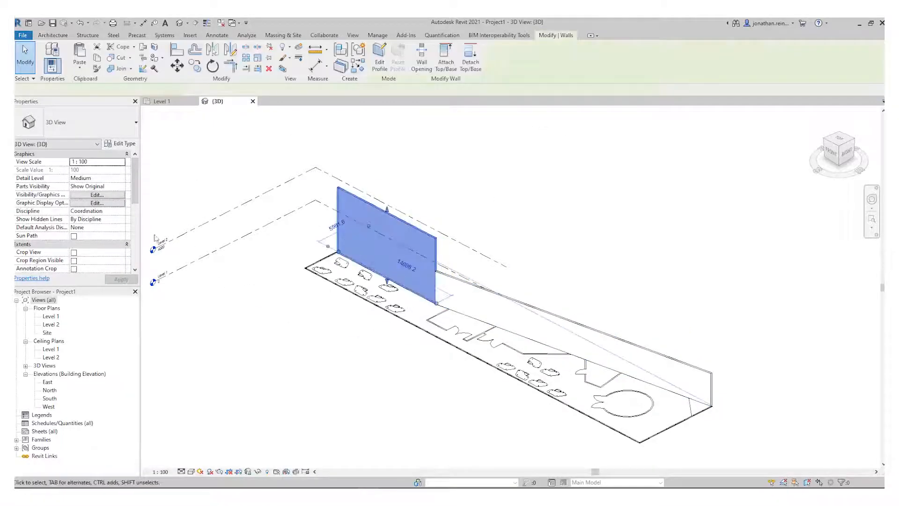
{"action": "left_click", "coordinate": [122, 203]}
{"action": "left_click", "coordinate": [121, 203]}
{"action": "left_click", "coordinate": [98, 227]}
{"action": "left_click", "coordinate": [123, 280]}
{"action": "left_click", "coordinate": [568, 171]}
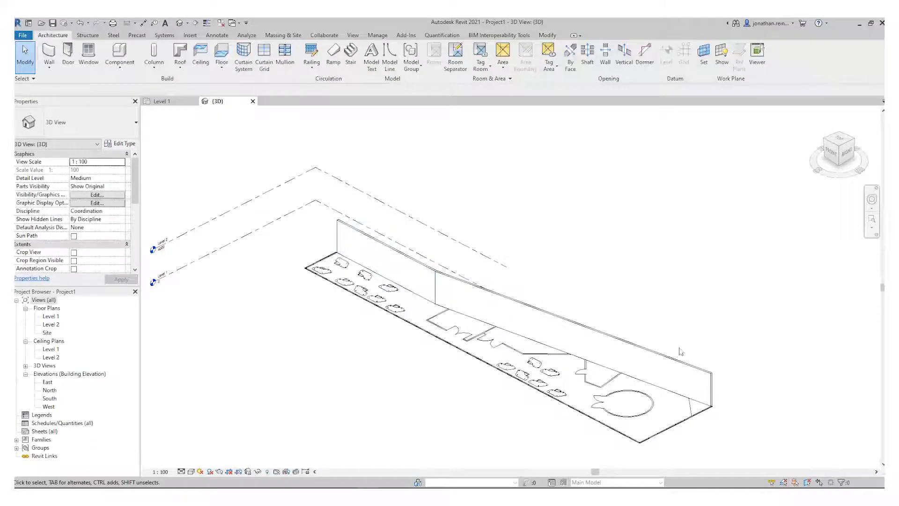
Step: Examine the mullioned outline along the remaining open sides of the linked floor plan in 3D
{"action": "left_click", "coordinate": [676, 426]}
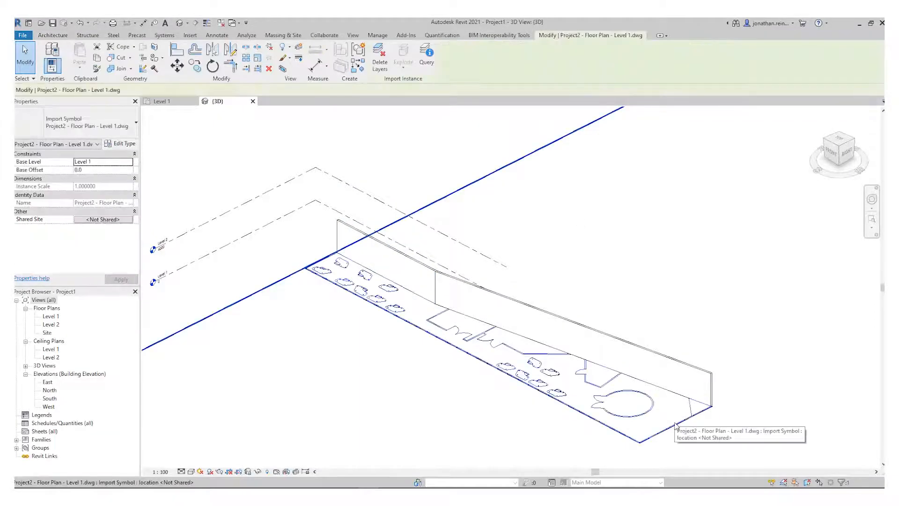
{"action": "left_click", "coordinate": [301, 281]}
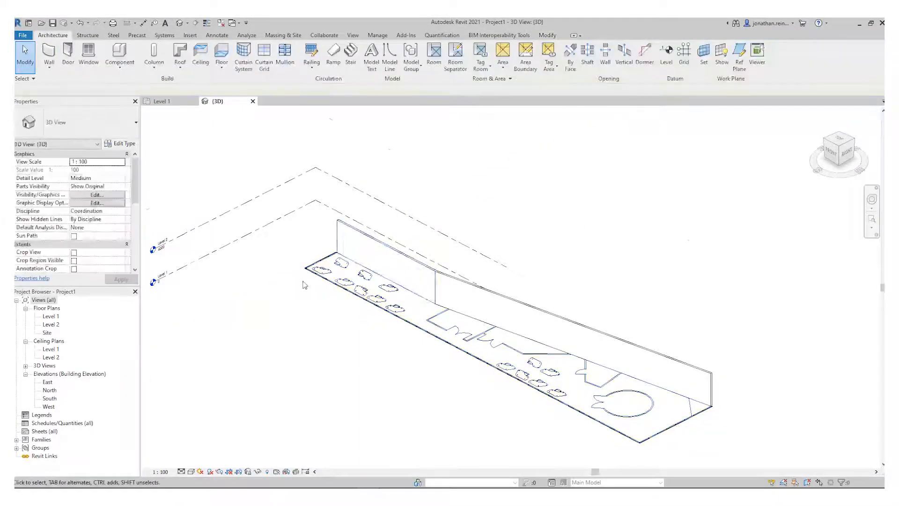
{"action": "scroll", "coordinate": [302, 283], "scroll_direction": "up", "scroll_amount": 5}
{"action": "scroll", "coordinate": [306, 312], "scroll_direction": "up", "scroll_amount": 3}
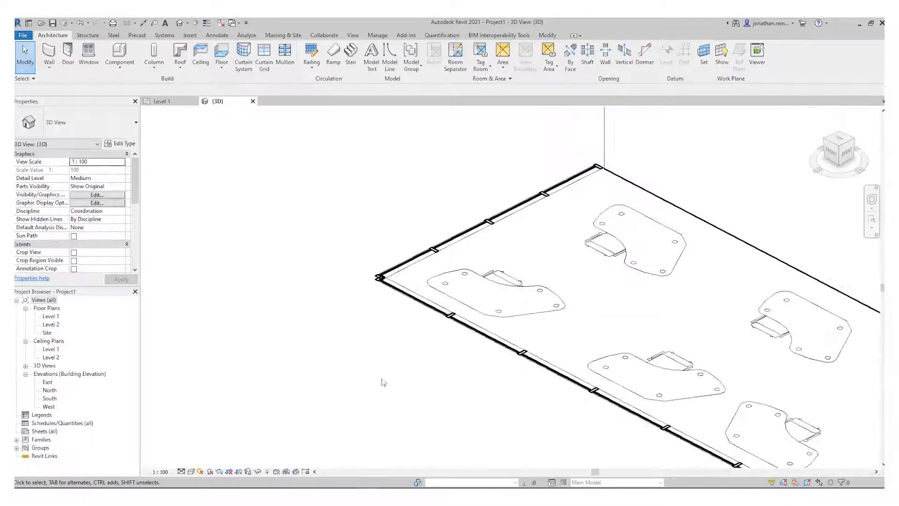
{"action": "scroll", "coordinate": [365, 365], "scroll_direction": "up", "scroll_amount": 2}
{"action": "scroll", "coordinate": [358, 358], "scroll_direction": "down", "scroll_amount": 3}
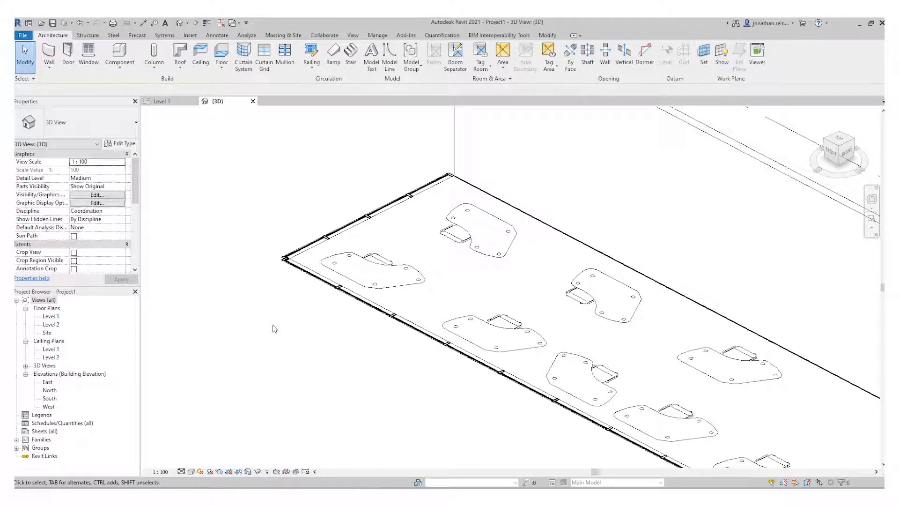
{"action": "scroll", "coordinate": [286, 339], "scroll_direction": "down", "scroll_amount": 3}
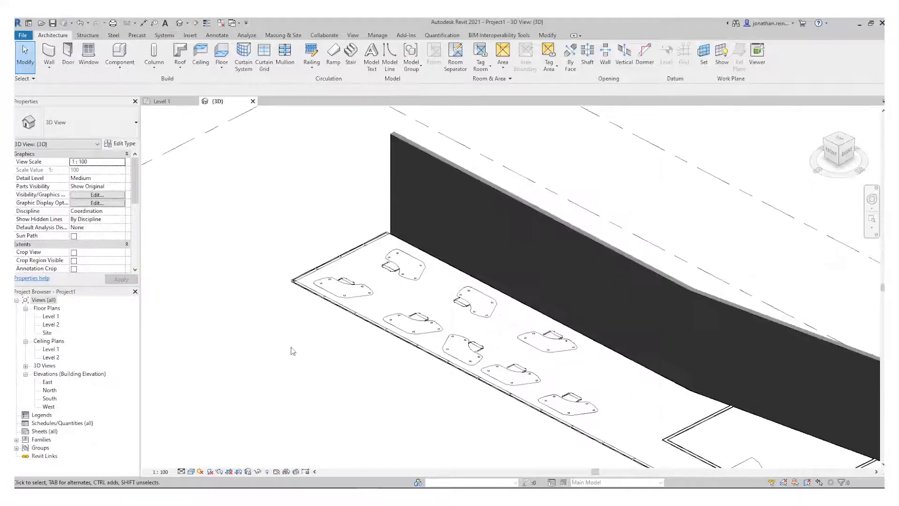
{"action": "left_click", "coordinate": [323, 302]}
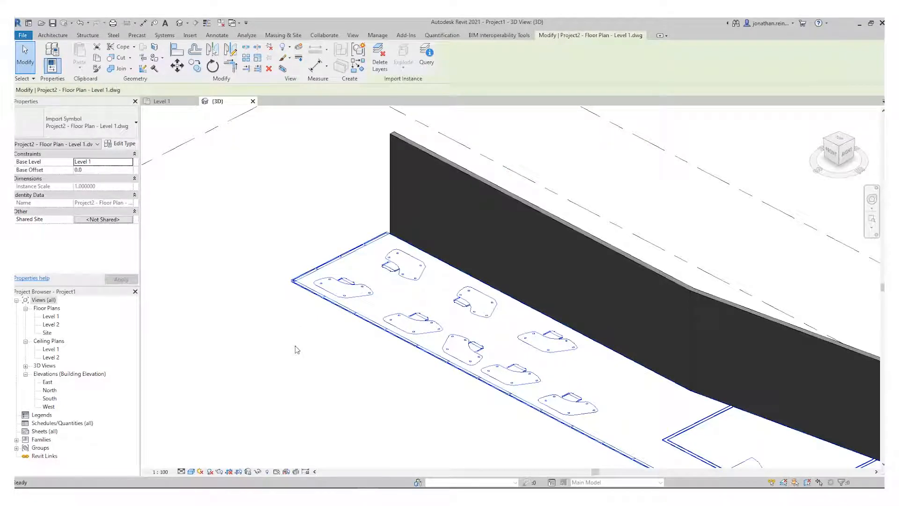
{"action": "key", "text": "w"}
{"action": "key", "text": "a"}
{"action": "scroll", "coordinate": [279, 318], "scroll_direction": "up", "scroll_amount": 5}
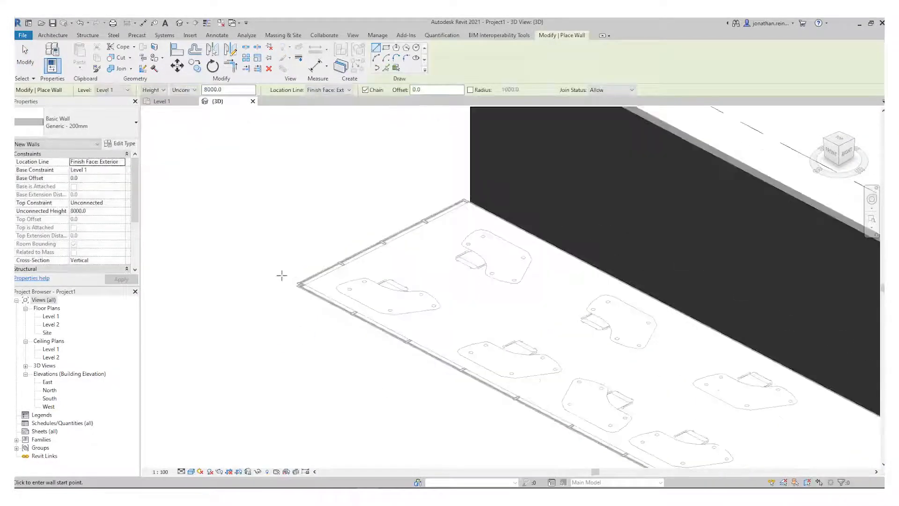
{"action": "key", "text": "Escape"}
{"action": "scroll", "coordinate": [375, 303], "scroll_direction": "up", "scroll_amount": 3}
{"action": "scroll", "coordinate": [375, 303], "scroll_direction": "down", "scroll_amount": 6}
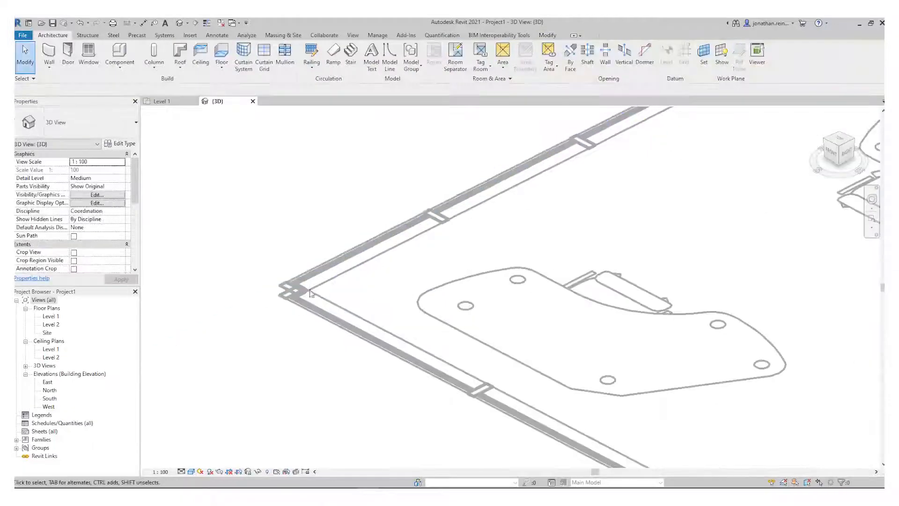
Step: Open the Level 1 floor plan and examine the mullioned outline's corner beside the end of the straight wall
{"action": "left_click", "coordinate": [50, 316]}
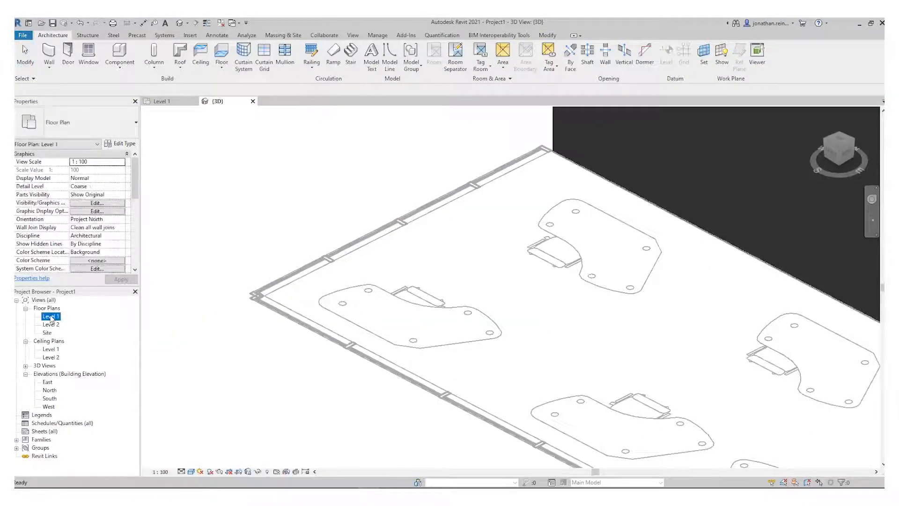
{"action": "double_click", "coordinate": [50, 317]}
{"action": "scroll", "coordinate": [236, 421], "scroll_direction": "down", "scroll_amount": 6}
{"action": "left_click", "coordinate": [404, 329]}
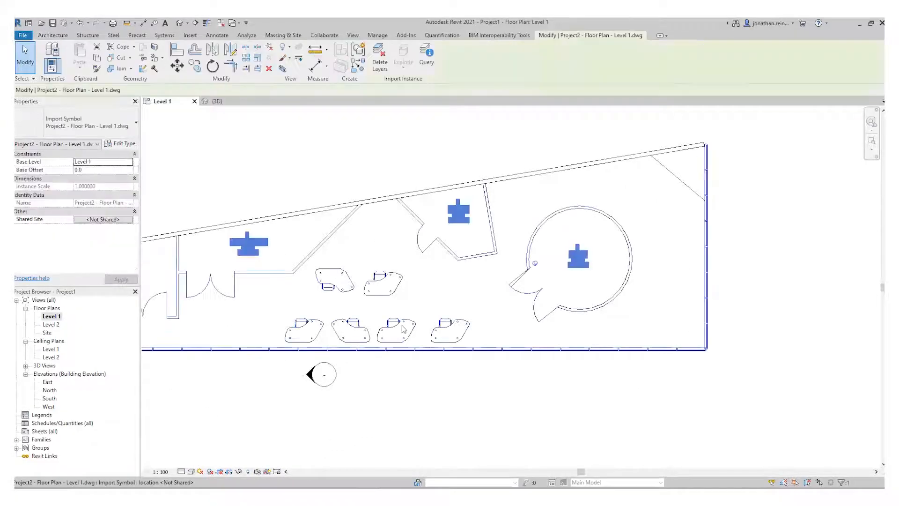
{"action": "left_click", "coordinate": [476, 304]}
{"action": "scroll", "coordinate": [602, 345], "scroll_direction": "down", "scroll_amount": 5}
{"action": "middle_click_drag", "start_coordinate": [557, 327], "coordinate": [772, 284]}
{"action": "scroll", "coordinate": [469, 280], "scroll_direction": "up", "scroll_amount": 6}
{"action": "scroll", "coordinate": [392, 248], "scroll_direction": "up", "scroll_amount": 5}
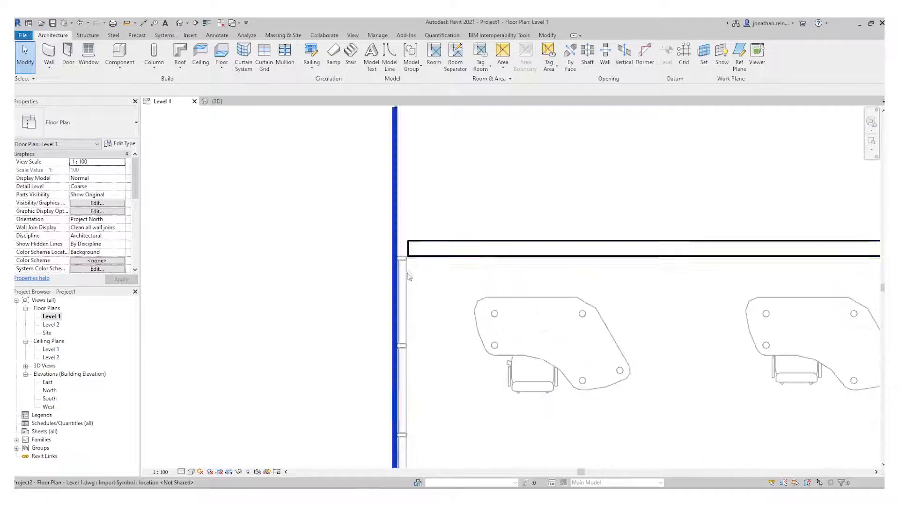
{"action": "left_click", "coordinate": [421, 217]}
{"action": "scroll", "coordinate": [319, 184], "scroll_direction": "up", "scroll_amount": 1}
{"action": "middle_click_drag", "start_coordinate": [309, 180], "coordinate": [198, 206]}
{"action": "left_click", "coordinate": [179, 157]}
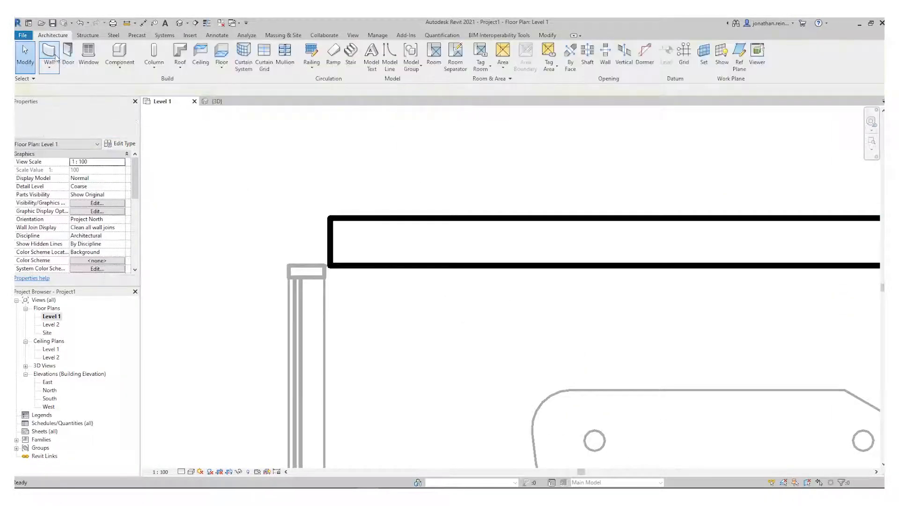
Step: Start a new wall of type Curtain Wall: Storefront with its height set up to Level 2
{"action": "key", "text": "w"}
{"action": "key", "text": "a"}
{"action": "left_click", "coordinate": [113, 120]}
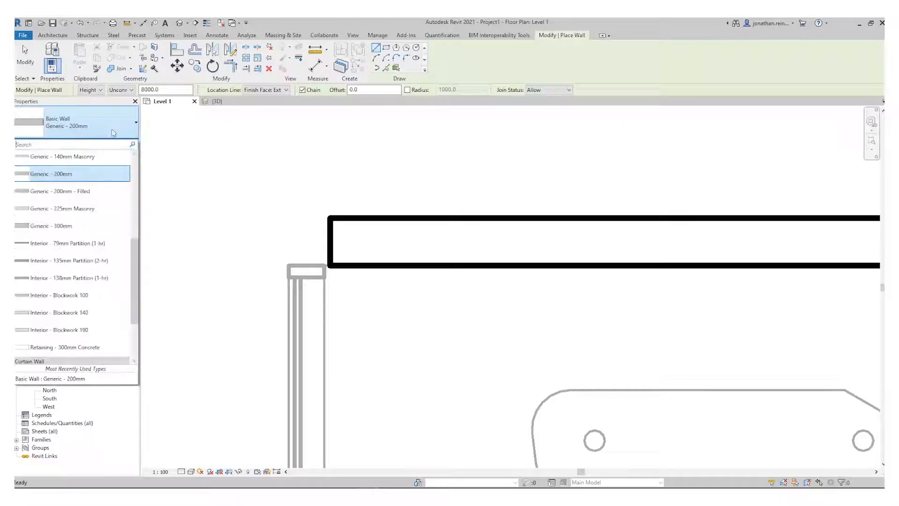
{"action": "scroll", "coordinate": [95, 278], "scroll_direction": "down", "scroll_amount": 3}
{"action": "left_click", "coordinate": [54, 327]}
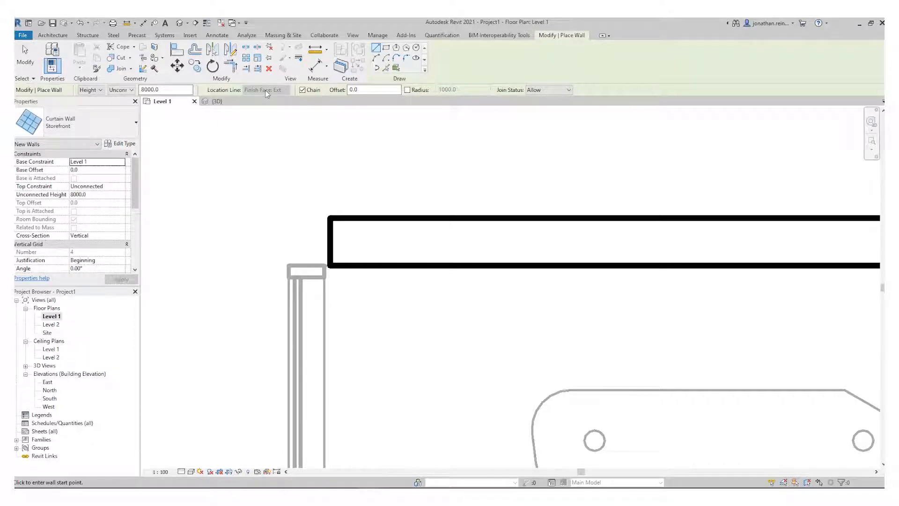
{"action": "left_click", "coordinate": [131, 90]}
{"action": "left_click", "coordinate": [118, 114]}
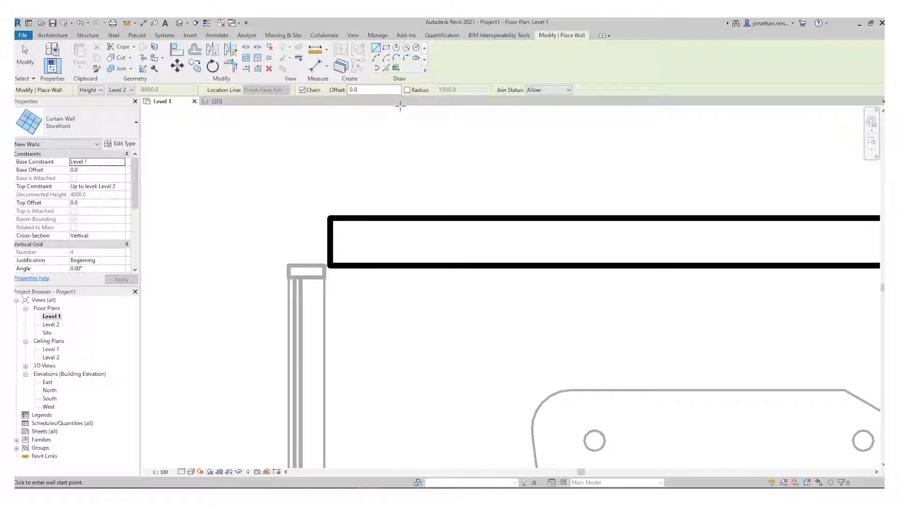
Step: Try placing the Storefront curtain wall by picking the outermost line of the mullioned short end beside the straight wall
{"action": "left_click", "coordinate": [387, 69]}
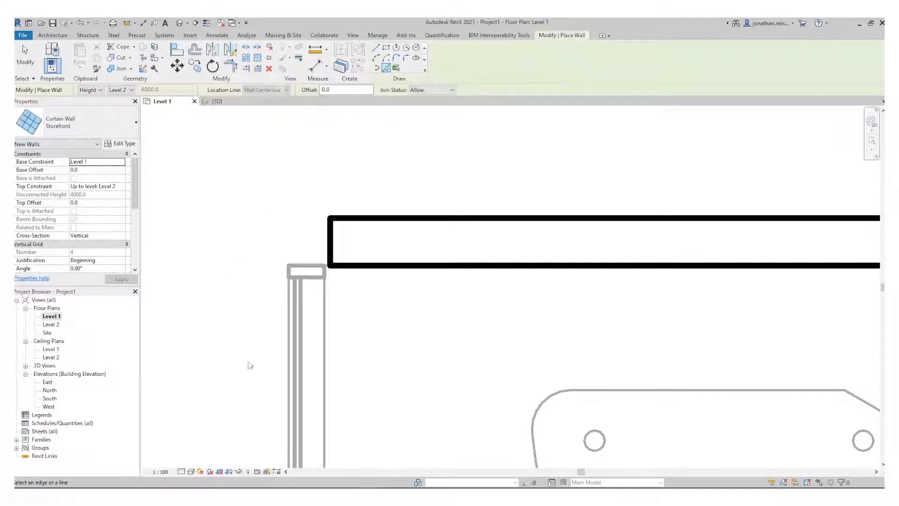
{"action": "left_click", "coordinate": [289, 346]}
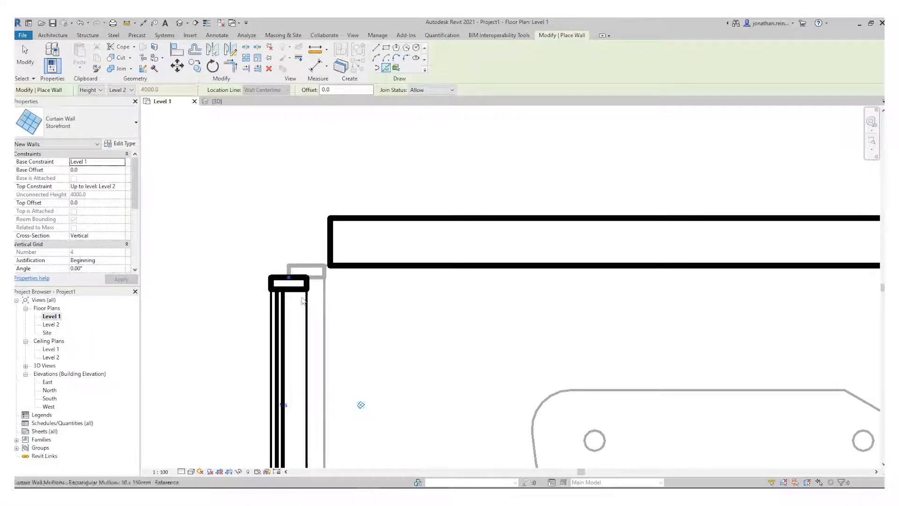
{"action": "key", "text": "Escape"}
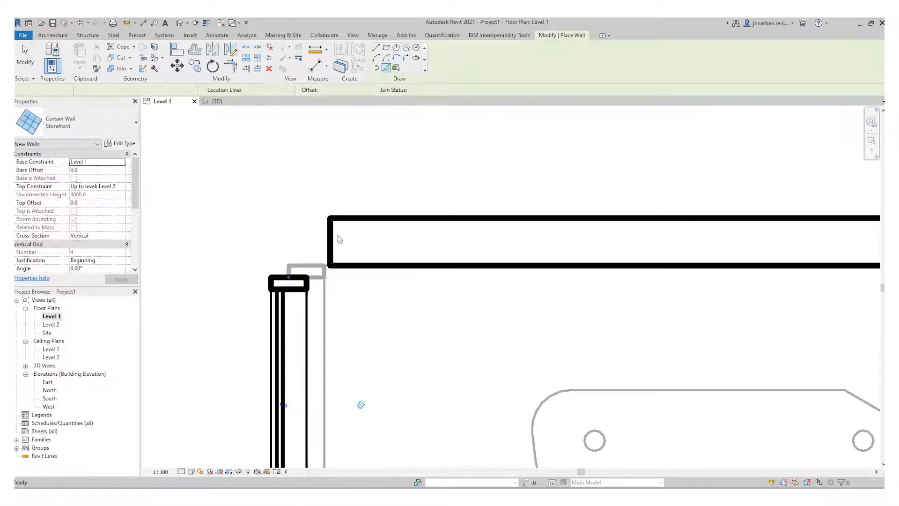
{"action": "key", "text": "Escape"}
Step: Place a Storefront curtain wall by picking the glazing line of the mullioned short end beside the straight wall
{"action": "key", "text": "w"}
{"action": "key", "text": "a"}
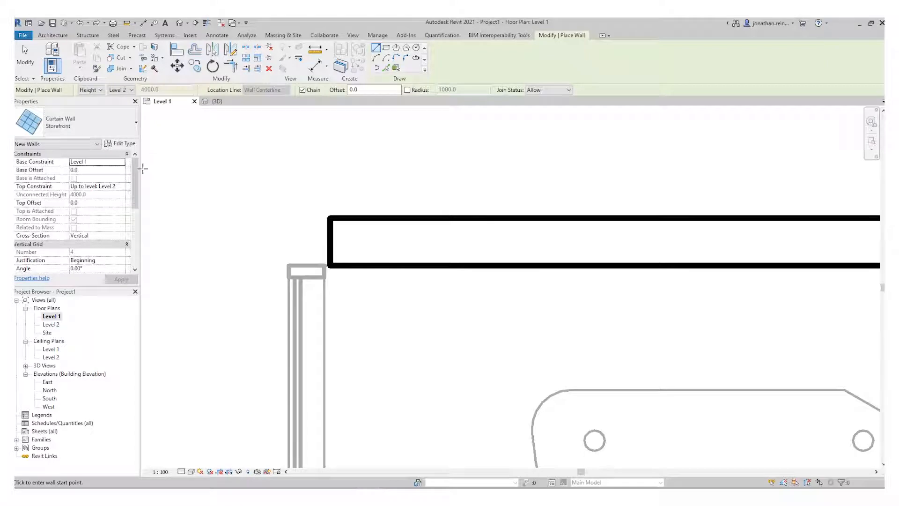
{"action": "mouse_move", "coordinate": [134, 168]}
{"action": "left_mouse_down"}
{"action": "mouse_move", "coordinate": [134, 217]}
{"action": "mouse_move", "coordinate": [135, 171]}
{"action": "left_mouse_up"}
{"action": "left_click", "coordinate": [386, 68]}
{"action": "left_click", "coordinate": [303, 298]}
{"action": "scroll", "coordinate": [321, 133], "scroll_direction": "down", "scroll_amount": 5}
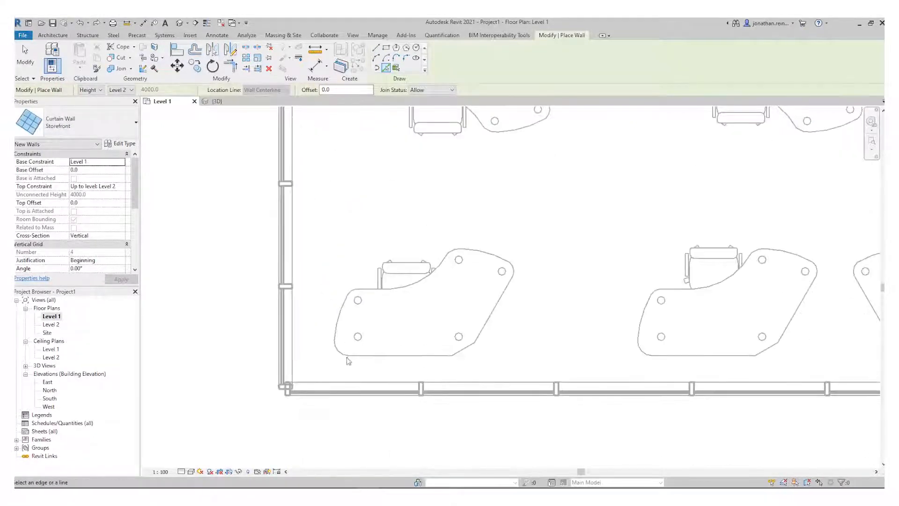
Step: Place Storefront curtain walls on the glazing lines of the long mullioned side and the opposite short end near the circular room
{"action": "left_click", "coordinate": [356, 392]}
{"action": "scroll", "coordinate": [477, 363], "scroll_direction": "down", "scroll_amount": 3}
{"action": "middle_click_drag", "start_coordinate": [568, 330], "coordinate": [214, 325]}
{"action": "scroll", "coordinate": [613, 326], "scroll_direction": "down", "scroll_amount": 3}
{"action": "middle_click_drag", "start_coordinate": [796, 325], "coordinate": [407, 317]}
{"action": "middle_click_drag", "start_coordinate": [692, 359], "coordinate": [293, 364]}
{"action": "scroll", "coordinate": [548, 307], "scroll_direction": "up", "scroll_amount": 7}
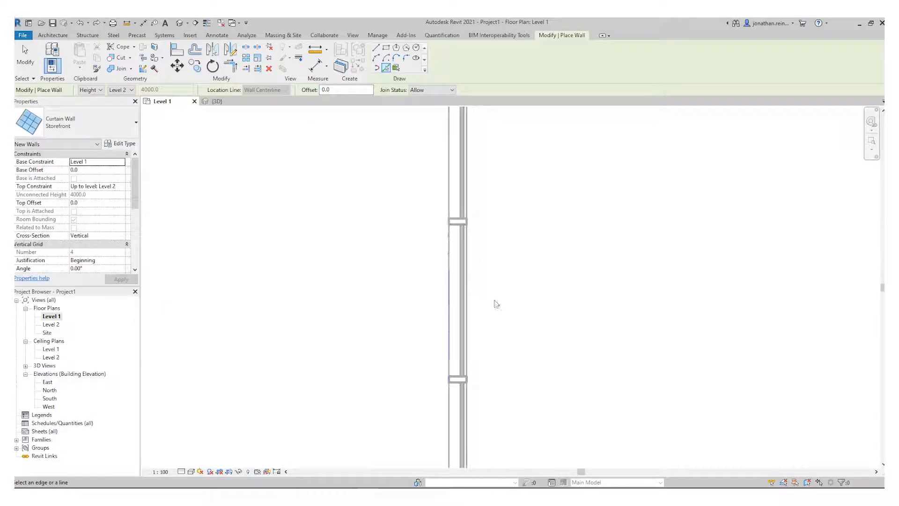
{"action": "left_click", "coordinate": [459, 299]}
{"action": "scroll", "coordinate": [622, 391], "scroll_direction": "down", "scroll_amount": 3}
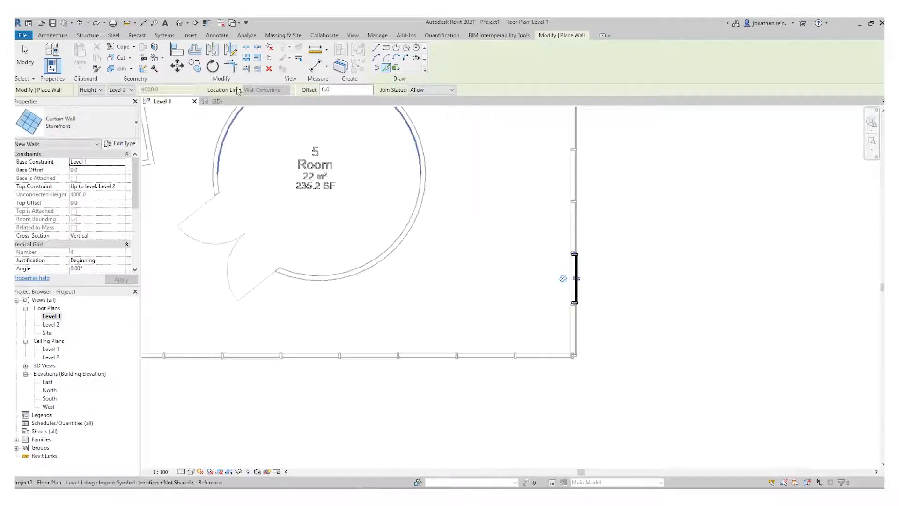
Step: Trim/Extend the long side's curtain wall into corners with the curtain walls on both short ends
{"action": "key", "text": "t"}
{"action": "key", "text": "r"}
{"action": "scroll", "coordinate": [392, 410], "scroll_direction": "down", "scroll_amount": 3}
{"action": "middle_click_drag", "start_coordinate": [185, 401], "coordinate": [436, 370]}
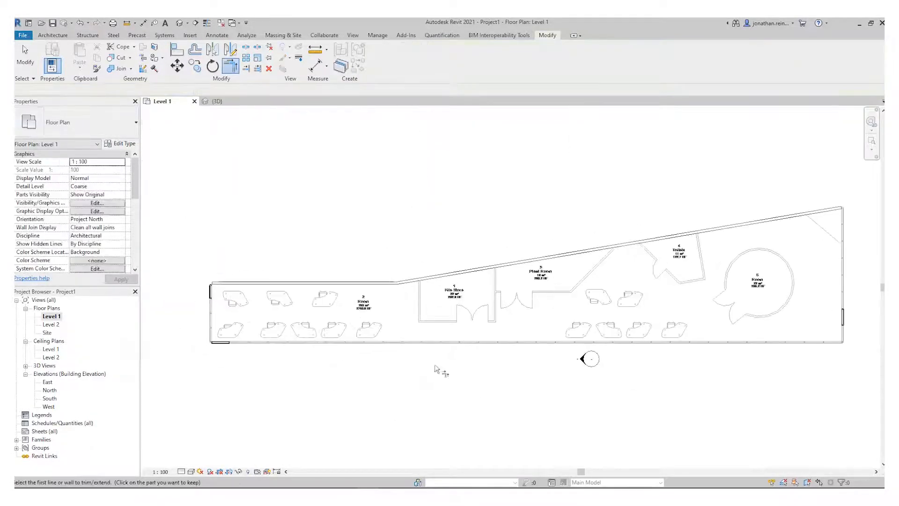
{"action": "left_click", "coordinate": [223, 345]}
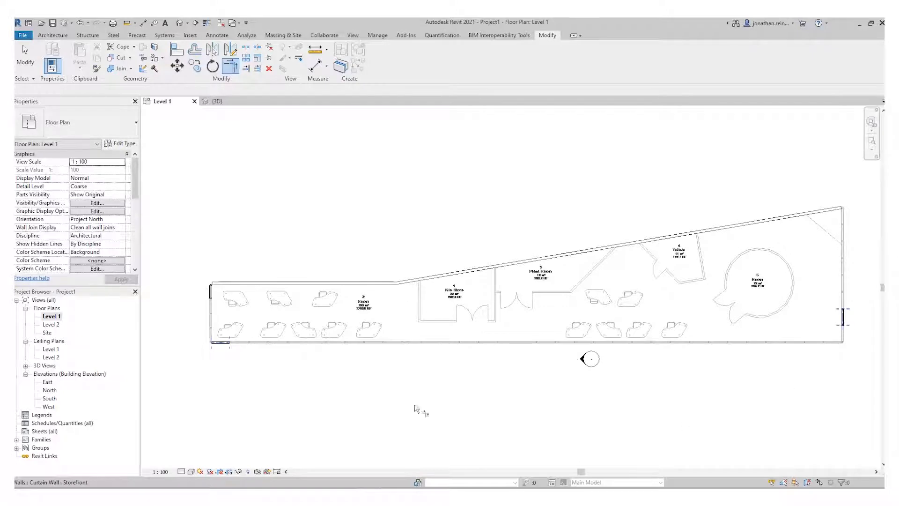
{"action": "left_click", "coordinate": [228, 343]}
{"action": "middle_click_drag", "start_coordinate": [644, 411], "coordinate": [365, 416]}
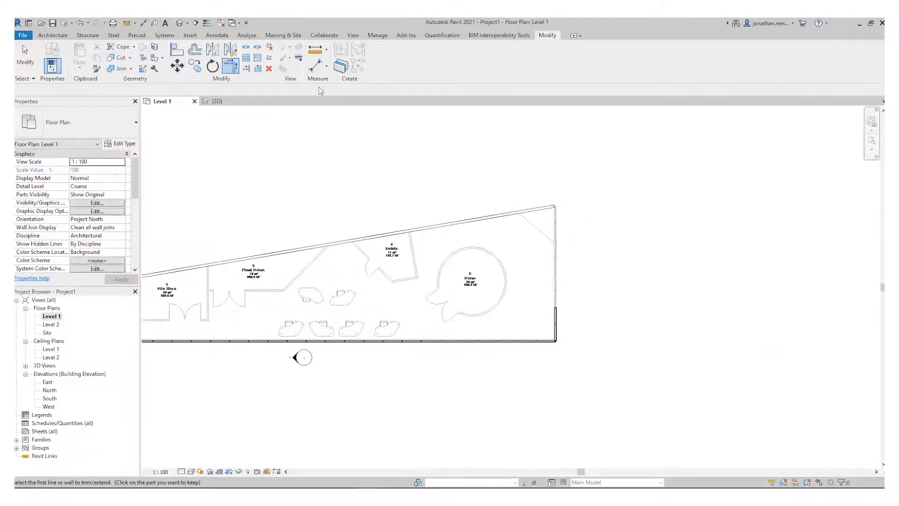
Step: Trim/Extend the curtain wall at the circular room's end to a corner with the sloping wall
{"action": "left_click", "coordinate": [526, 212]}
{"action": "left_click", "coordinate": [557, 321]}
{"action": "scroll", "coordinate": [574, 210], "scroll_direction": "up", "scroll_amount": 5}
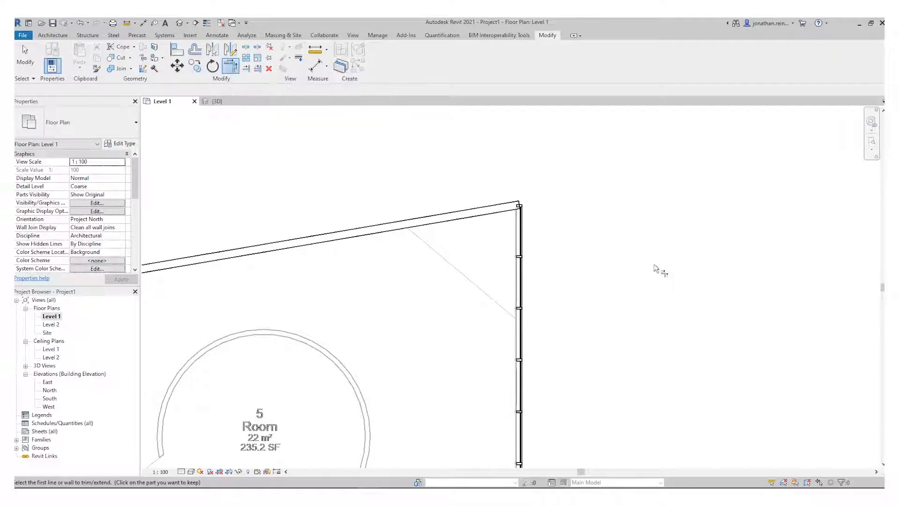
{"action": "key", "text": "Escape"}
Step: Select the whole building in the 3D view's Front orientation and copy it upward by one storey
{"action": "left_click", "coordinate": [220, 99]}
{"action": "scroll", "coordinate": [576, 355], "scroll_direction": "down", "scroll_amount": 8}
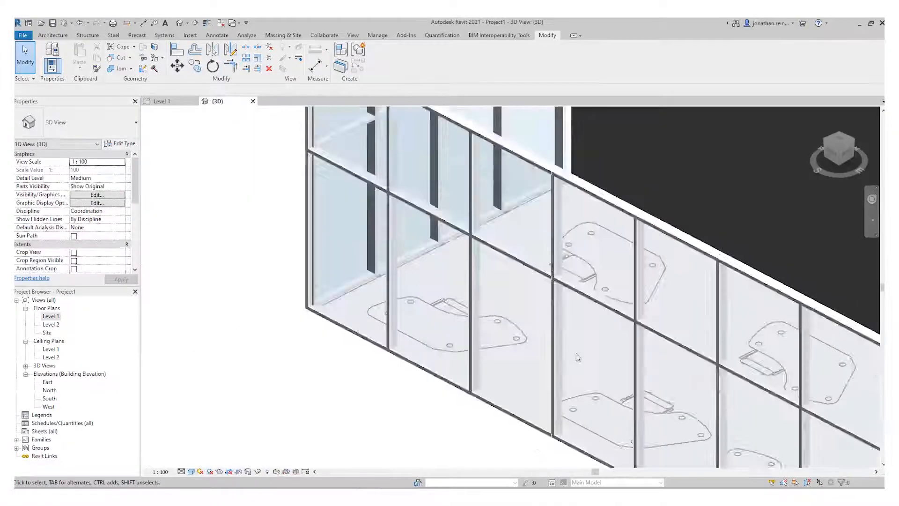
{"action": "scroll", "coordinate": [454, 272], "scroll_direction": "down", "scroll_amount": 3}
{"action": "middle_click_drag", "start_coordinate": [546, 376], "coordinate": [509, 212], "text": "shift"}
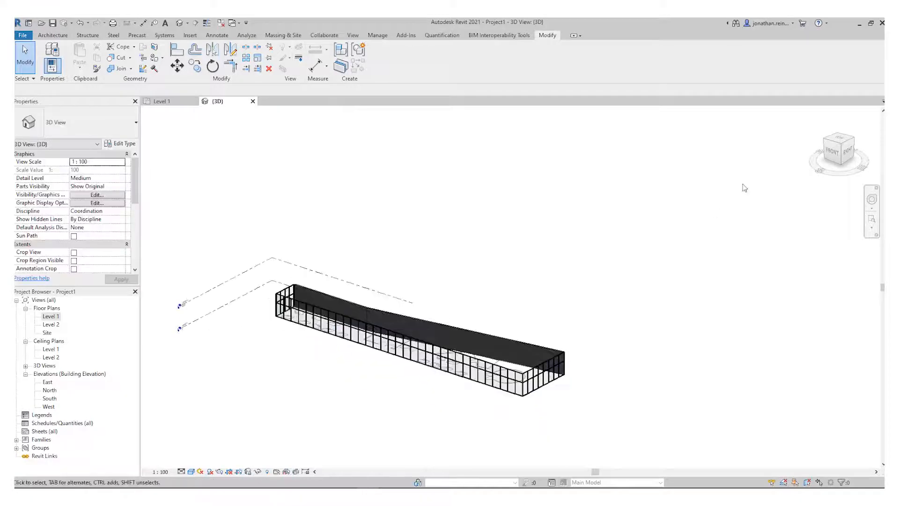
{"action": "left_click", "coordinate": [833, 155]}
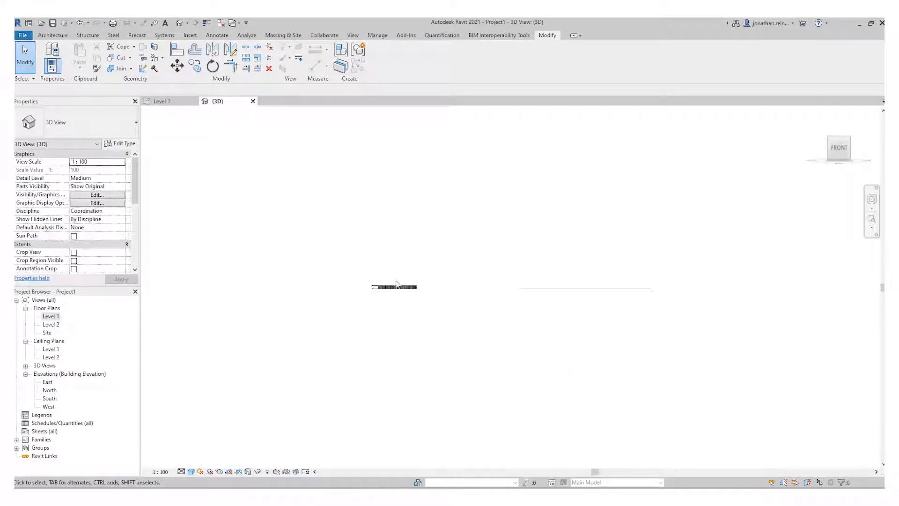
{"action": "left_click_drag", "start_coordinate": [273, 268], "coordinate": [656, 353]}
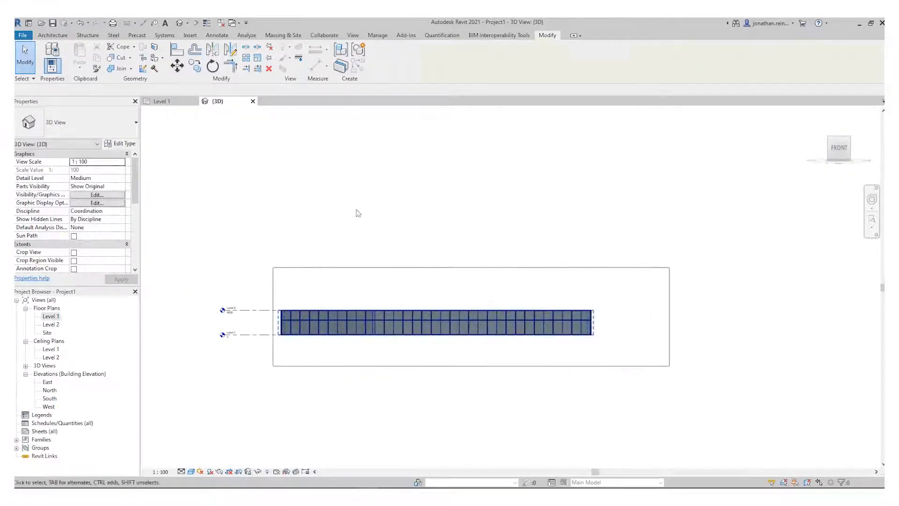
{"action": "left_click", "coordinate": [196, 67]}
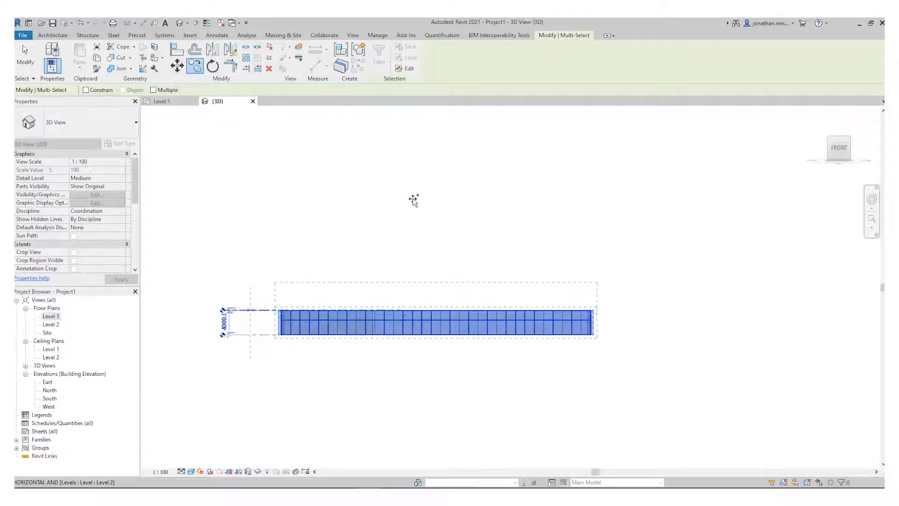
{"action": "middle_click_drag", "start_coordinate": [677, 271], "coordinate": [538, 220], "text": "shift"}
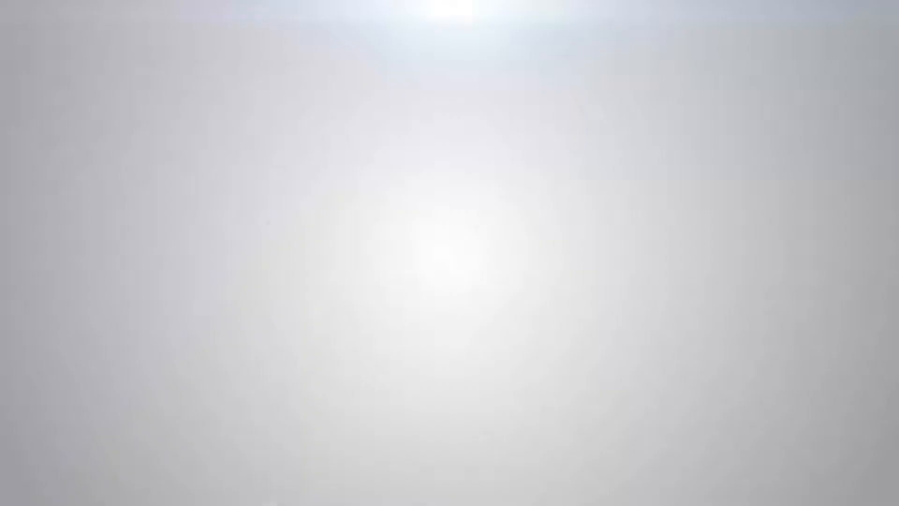